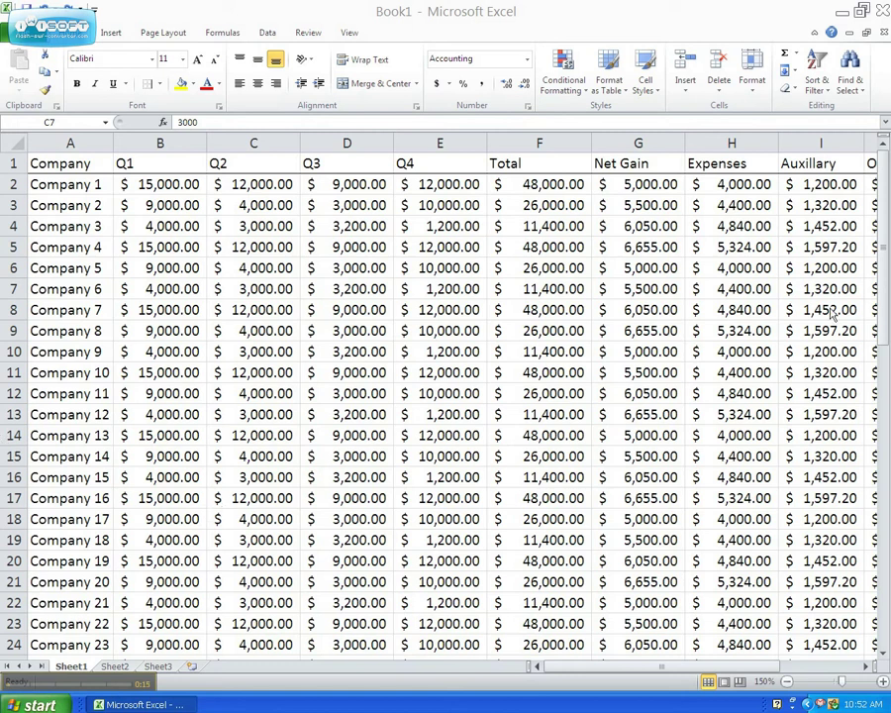
Examine the company table across its lower rows to see which labels stay in view without any frozen panes
{"action": "left_click", "coordinate": [758, 666]}
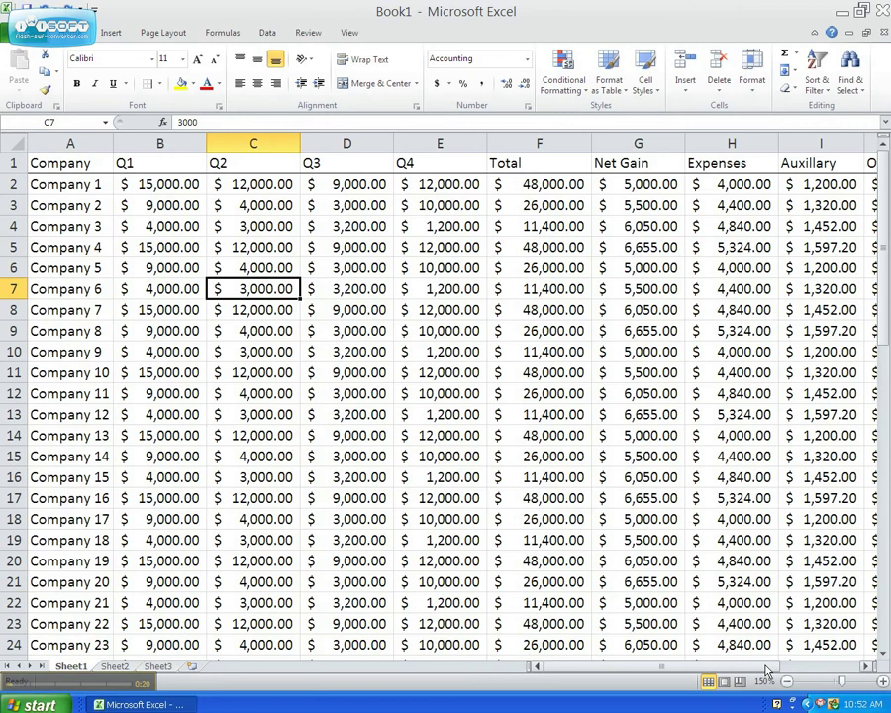
{"action": "left_click_drag", "start_coordinate": [805, 668], "coordinate": [886, 328]}
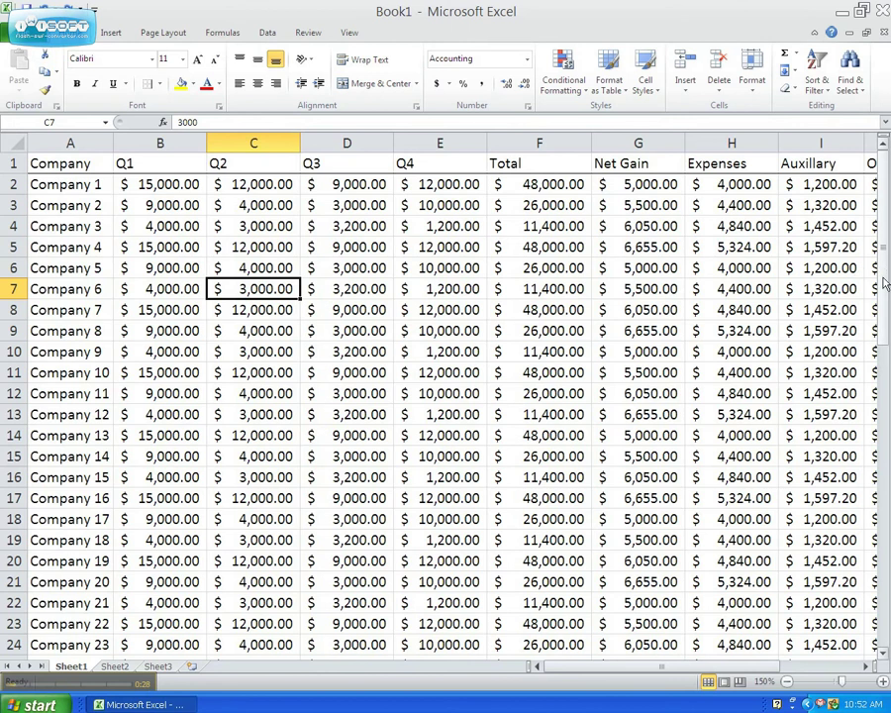
{"action": "left_click_drag", "start_coordinate": [885, 269], "coordinate": [875, 543]}
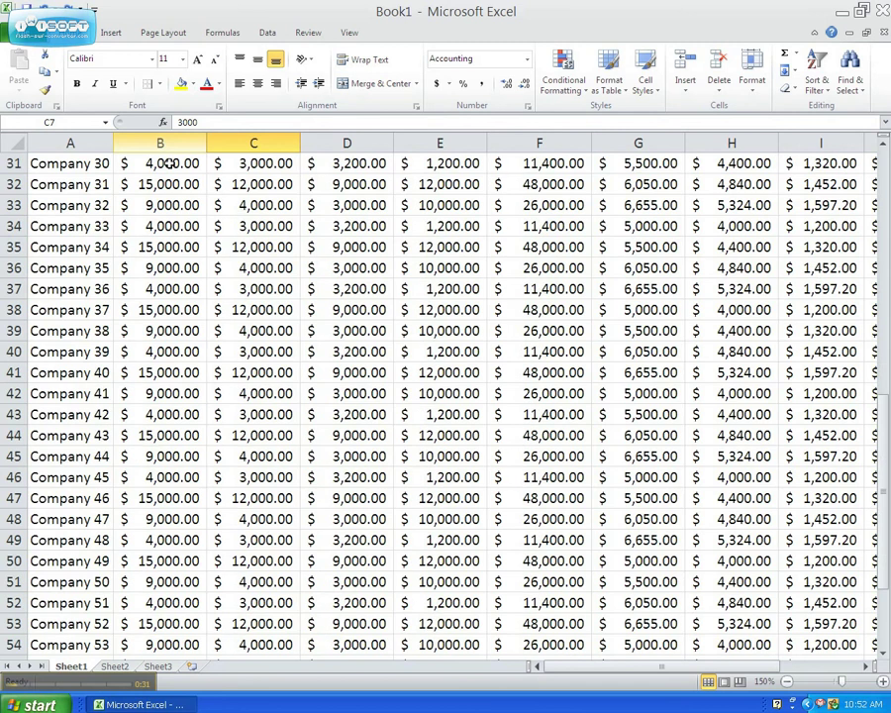
{"action": "left_click", "coordinate": [193, 477]}
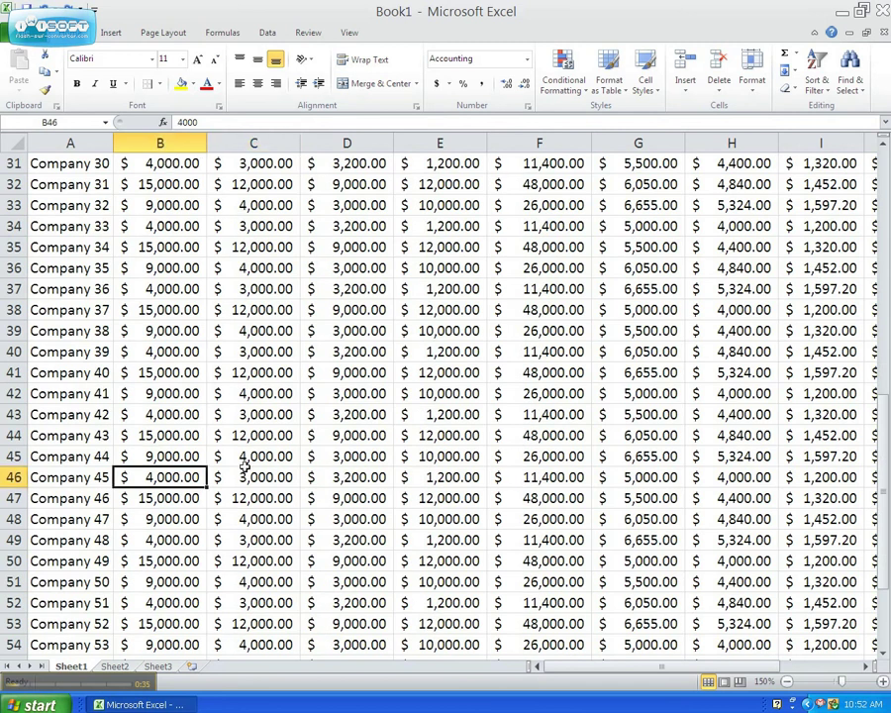
{"action": "left_click", "coordinate": [259, 457]}
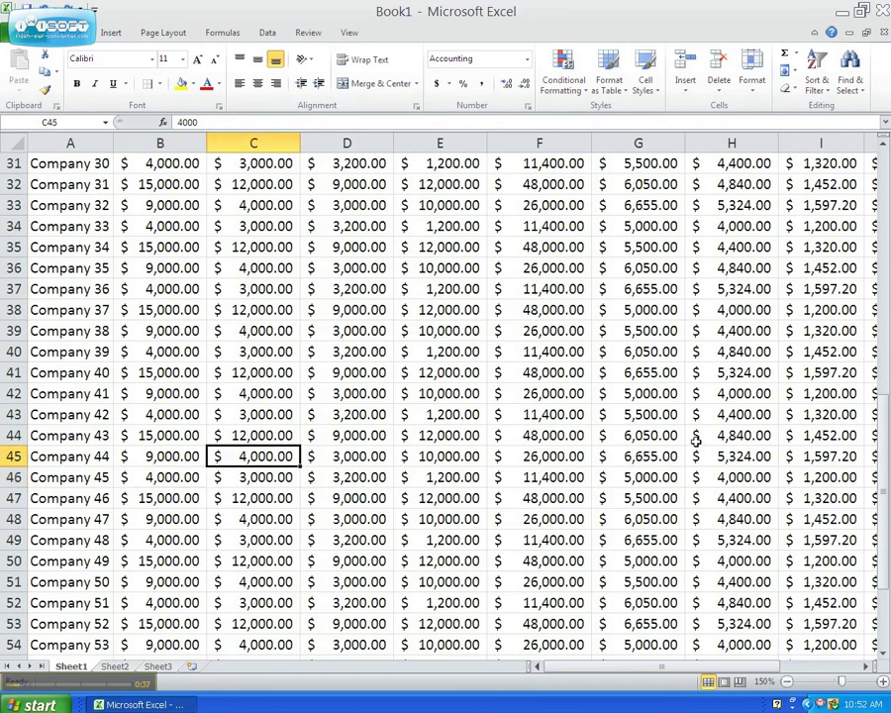
{"action": "left_click", "coordinate": [728, 442]}
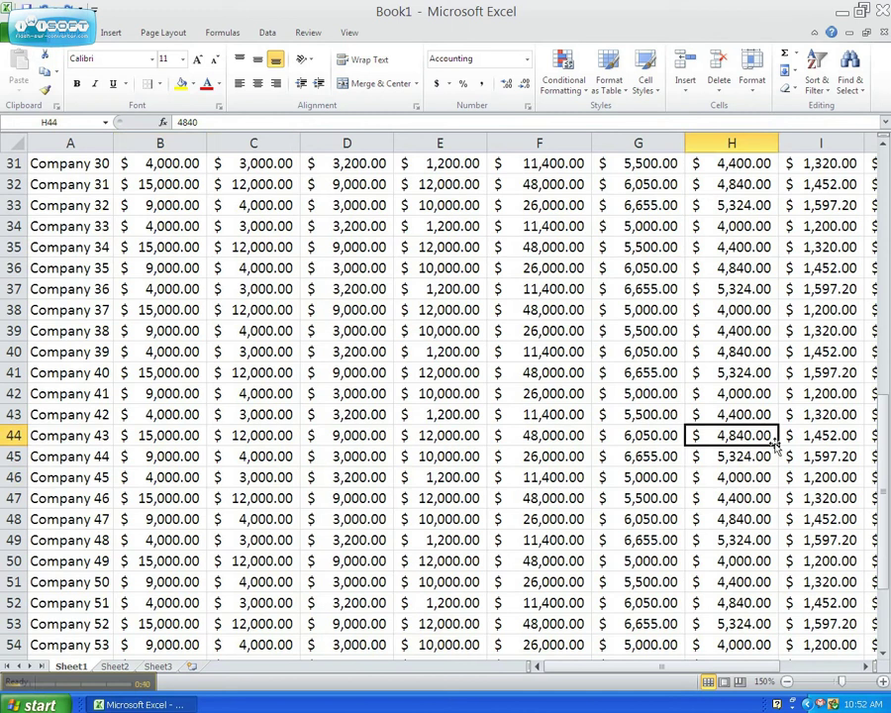
{"action": "left_click", "coordinate": [792, 440]}
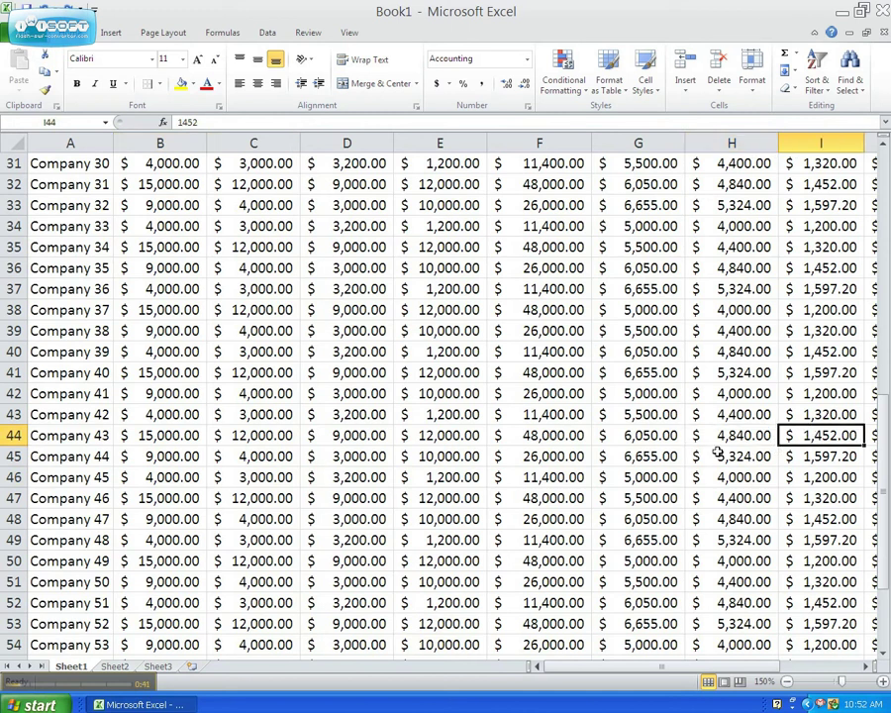
{"action": "left_click", "coordinate": [661, 445]}
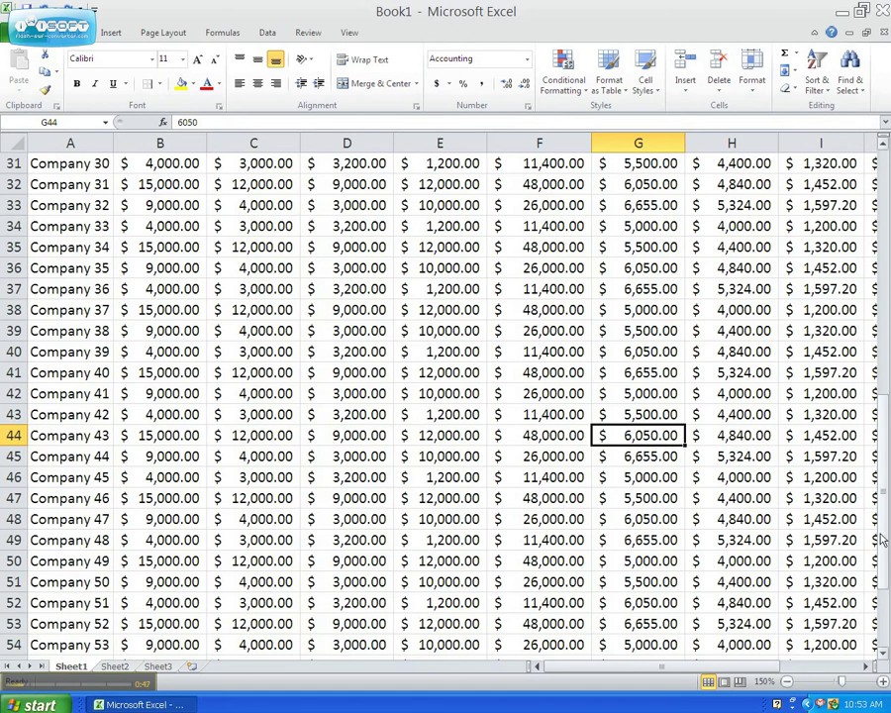
{"action": "left_click_drag", "start_coordinate": [882, 535], "coordinate": [882, 158]}
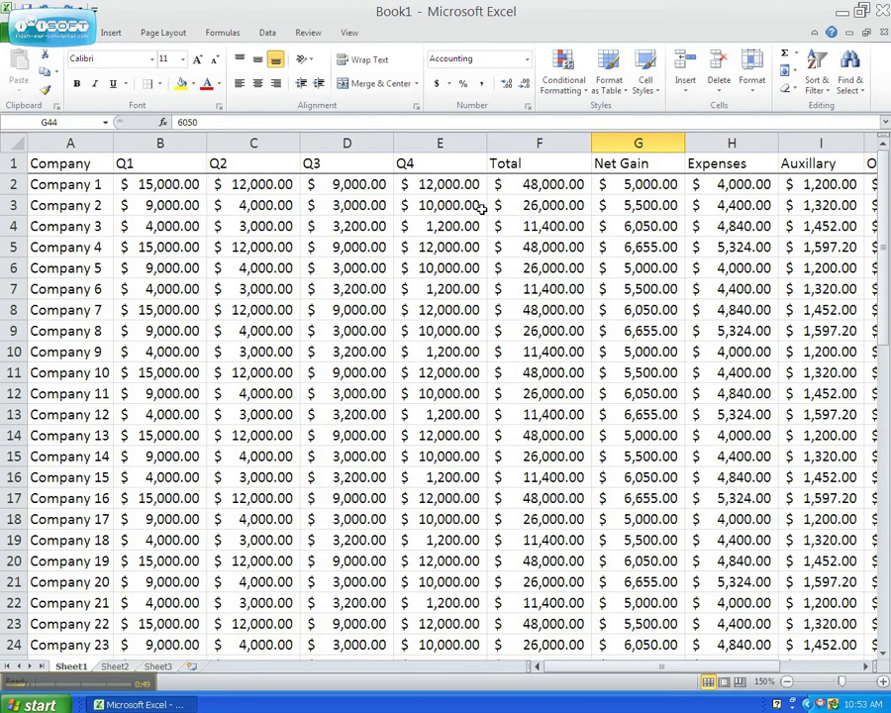
Freeze the top row of the worksheet and check the header labels against the lower rows and the Salaries column
{"action": "left_click", "coordinate": [351, 35]}
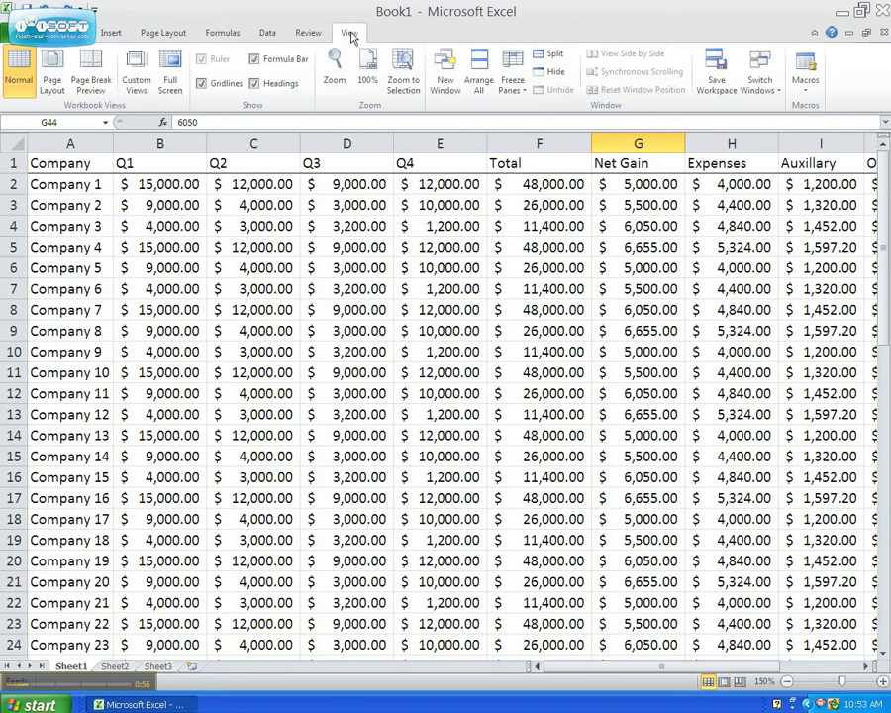
{"action": "left_click", "coordinate": [526, 92]}
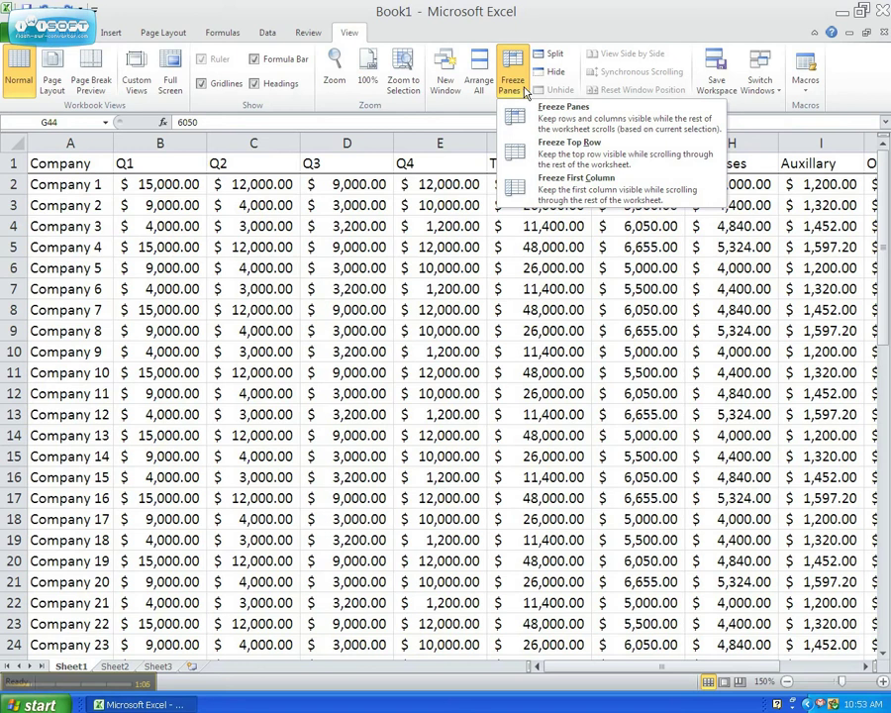
{"action": "left_click", "coordinate": [568, 154]}
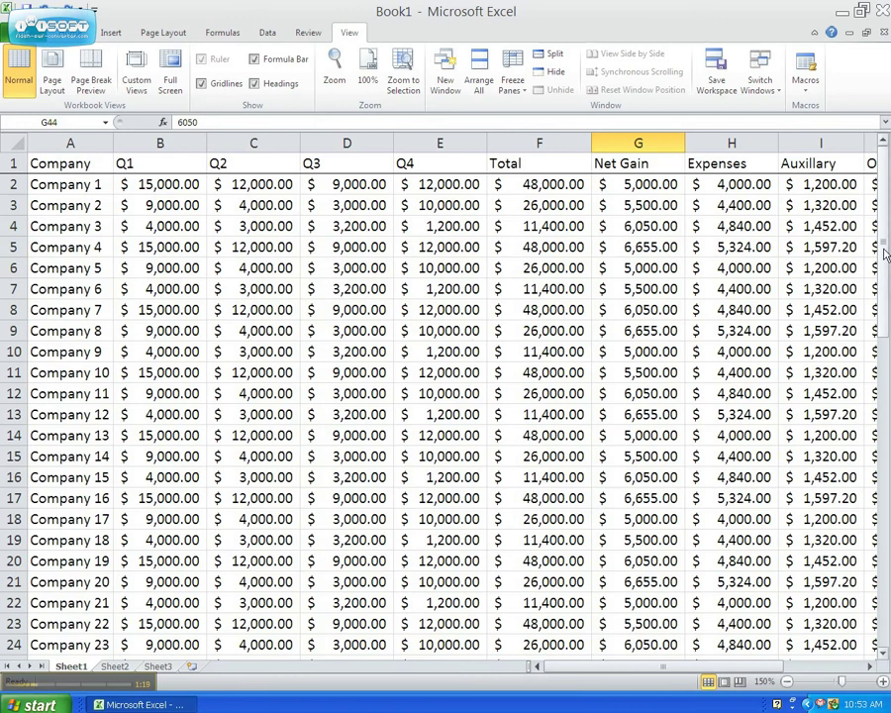
{"action": "left_click_drag", "start_coordinate": [882, 282], "coordinate": [882, 305]}
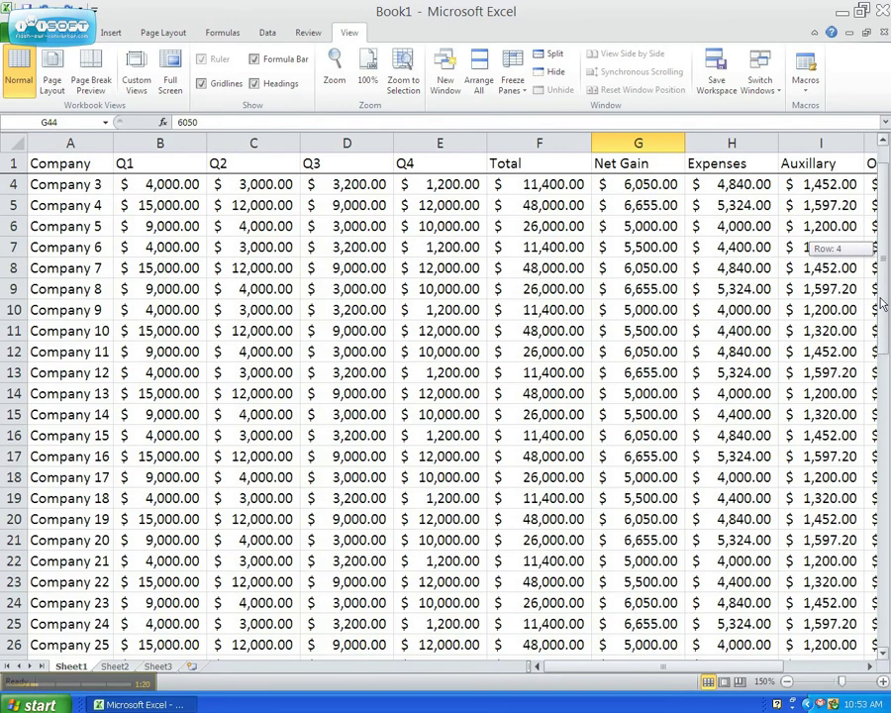
{"action": "left_click_drag", "start_coordinate": [882, 303], "coordinate": [869, 564]}
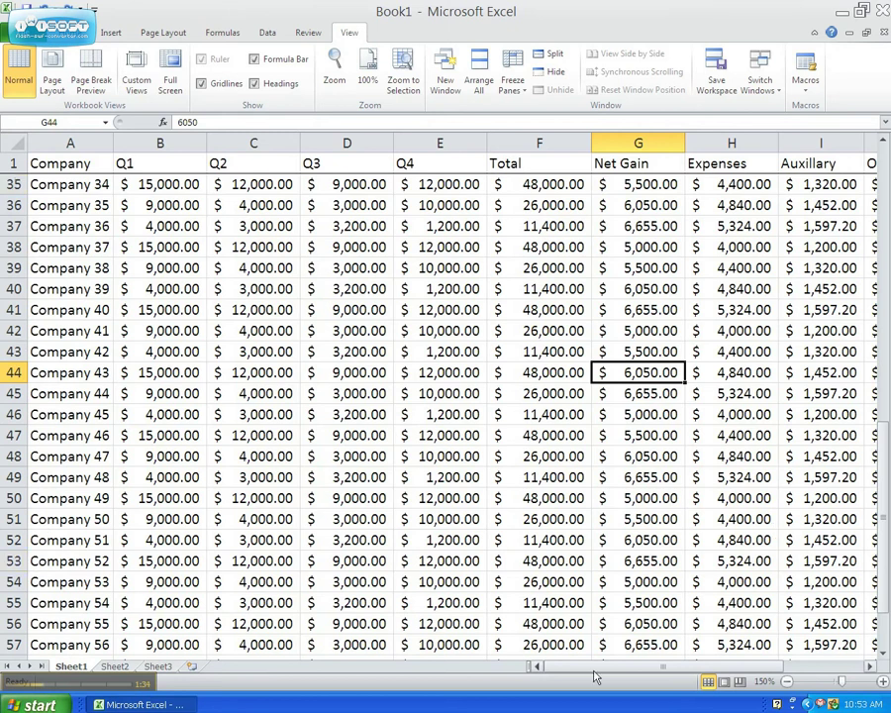
{"action": "left_click_drag", "start_coordinate": [603, 673], "coordinate": [705, 673]}
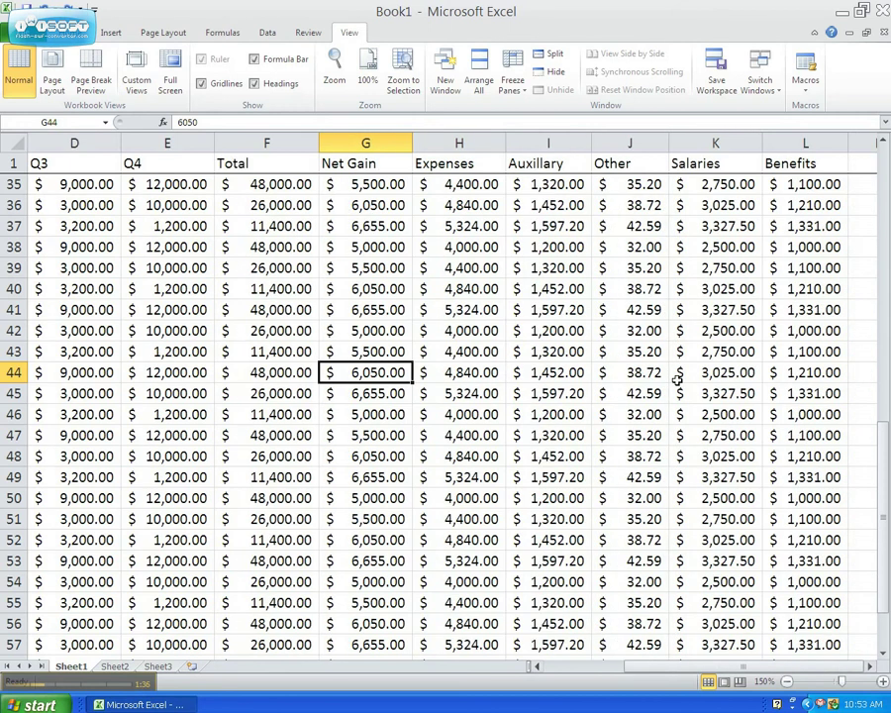
{"action": "left_click", "coordinate": [679, 379]}
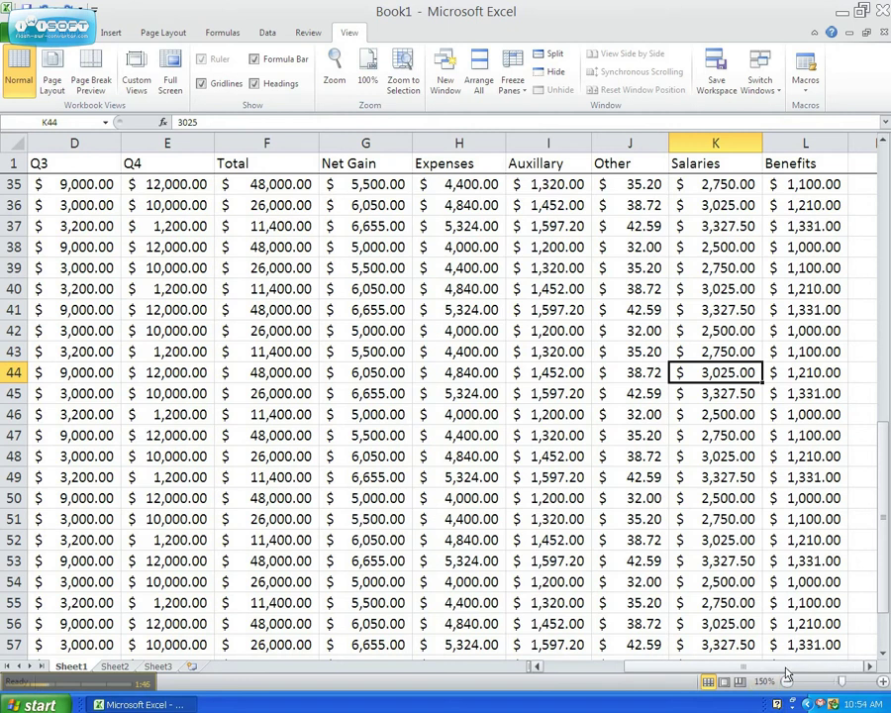
Freeze the first column of the worksheet and check the company names against the columns through Benefits
{"action": "left_click_drag", "start_coordinate": [836, 673], "coordinate": [599, 679]}
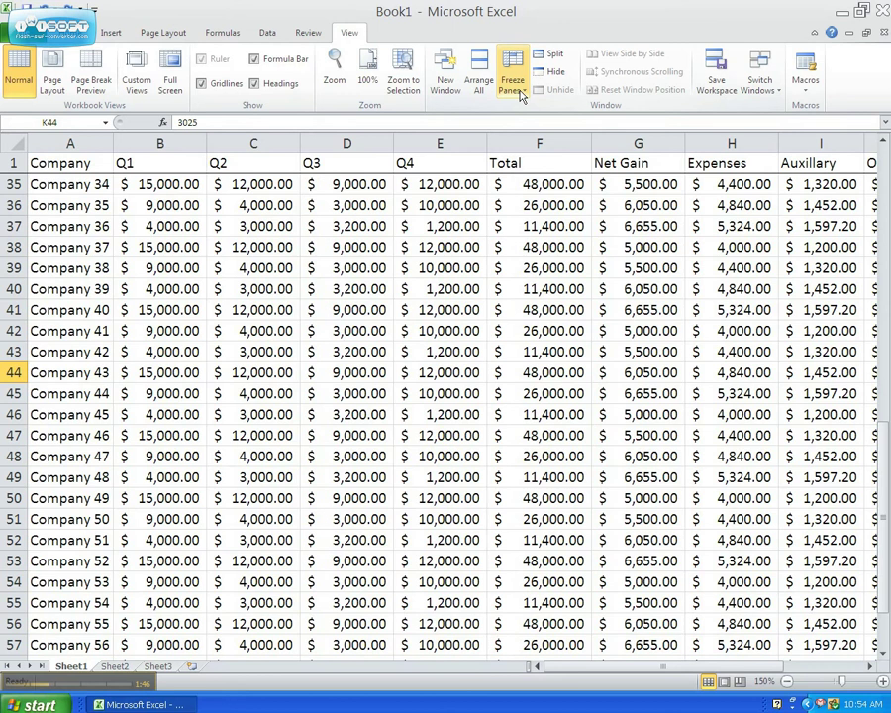
{"action": "left_click", "coordinate": [512, 87]}
{"action": "left_click", "coordinate": [574, 186]}
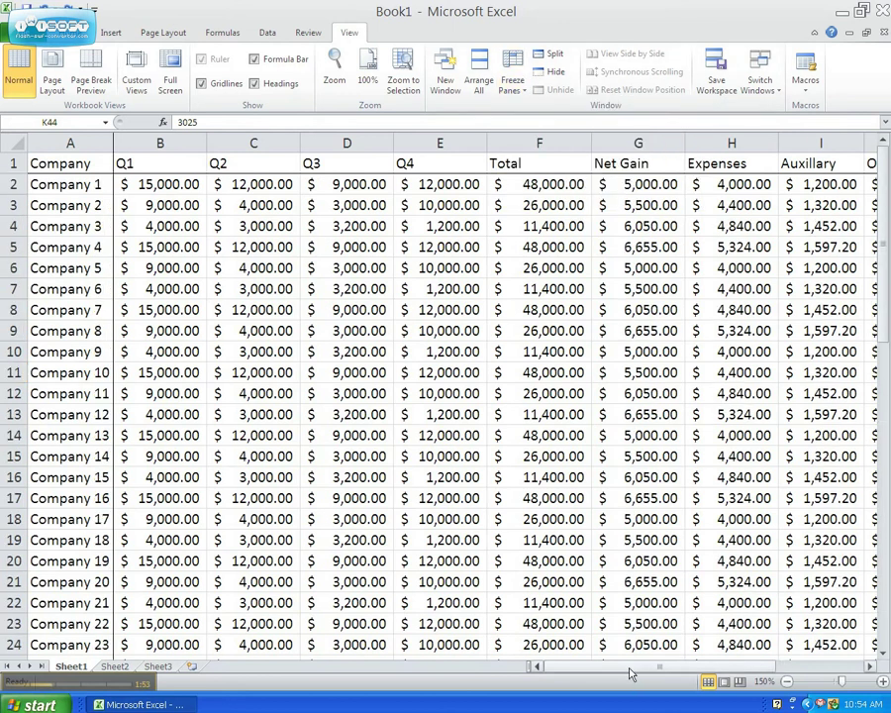
{"action": "left_click_drag", "start_coordinate": [631, 669], "coordinate": [712, 665]}
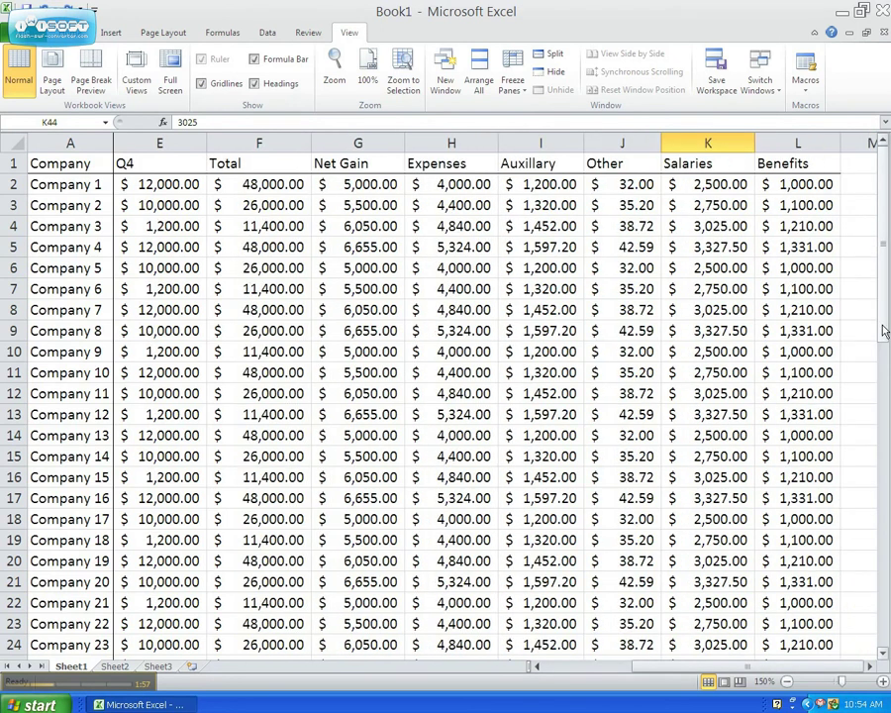
{"action": "left_click_drag", "start_coordinate": [884, 332], "coordinate": [278, 291]}
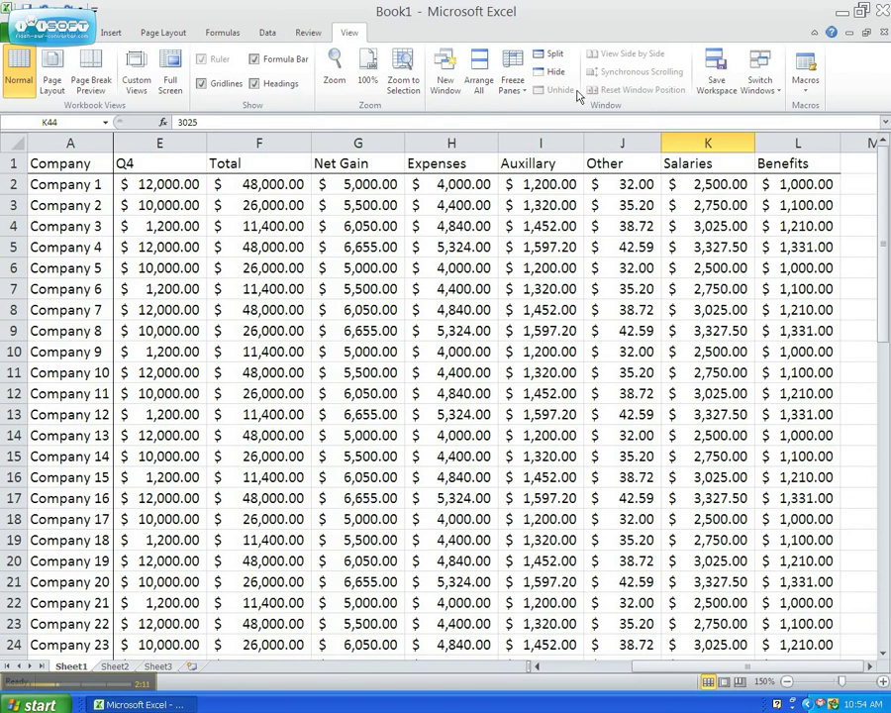
Unfreeze the worksheet panes so that all rows and columns scroll freely
{"action": "left_click", "coordinate": [511, 81]}
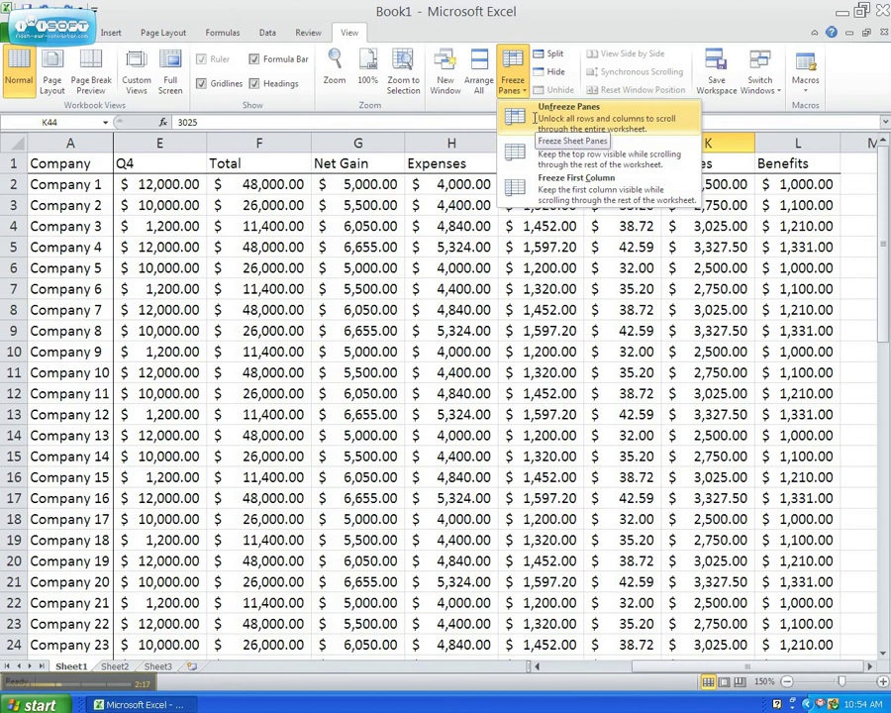
{"action": "left_click", "coordinate": [534, 117]}
{"action": "left_click", "coordinate": [286, 276]}
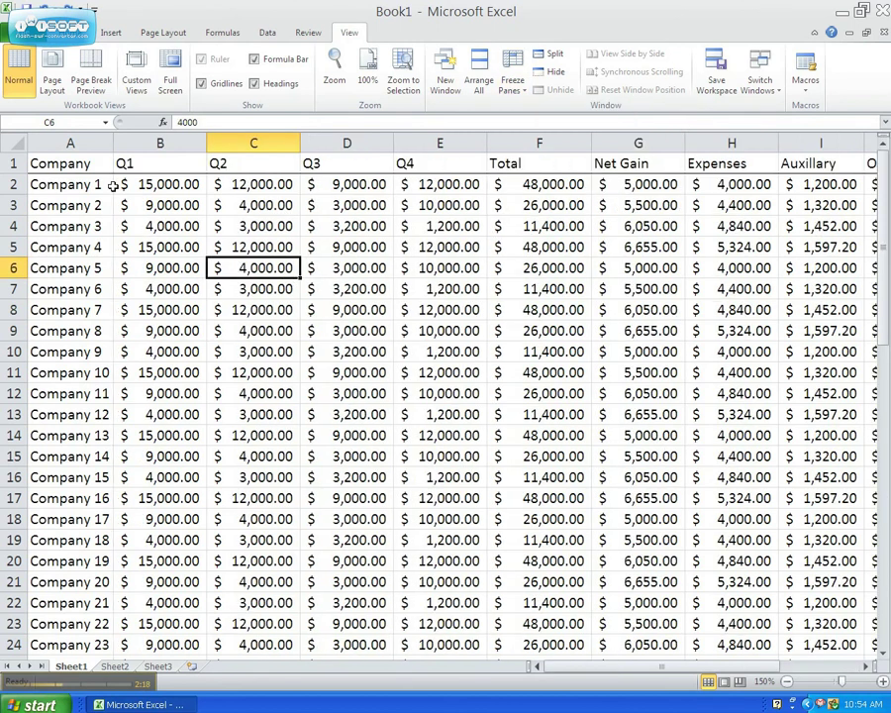
Freeze the panes at cell B2 to lock both the header row and the Company column, and check both scrolling directions
{"action": "left_click", "coordinate": [143, 185]}
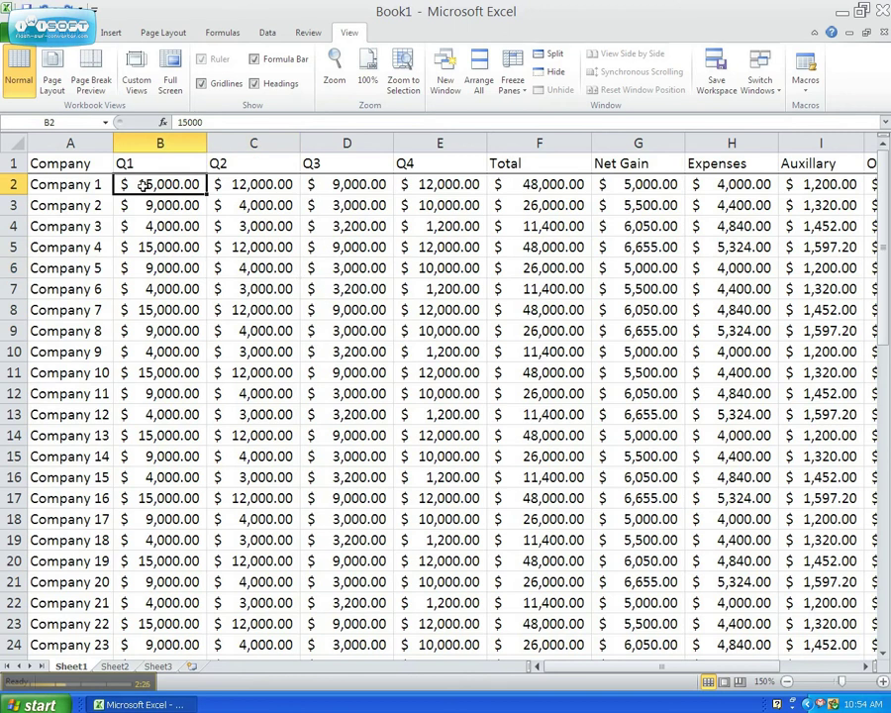
{"action": "left_click", "coordinate": [520, 89]}
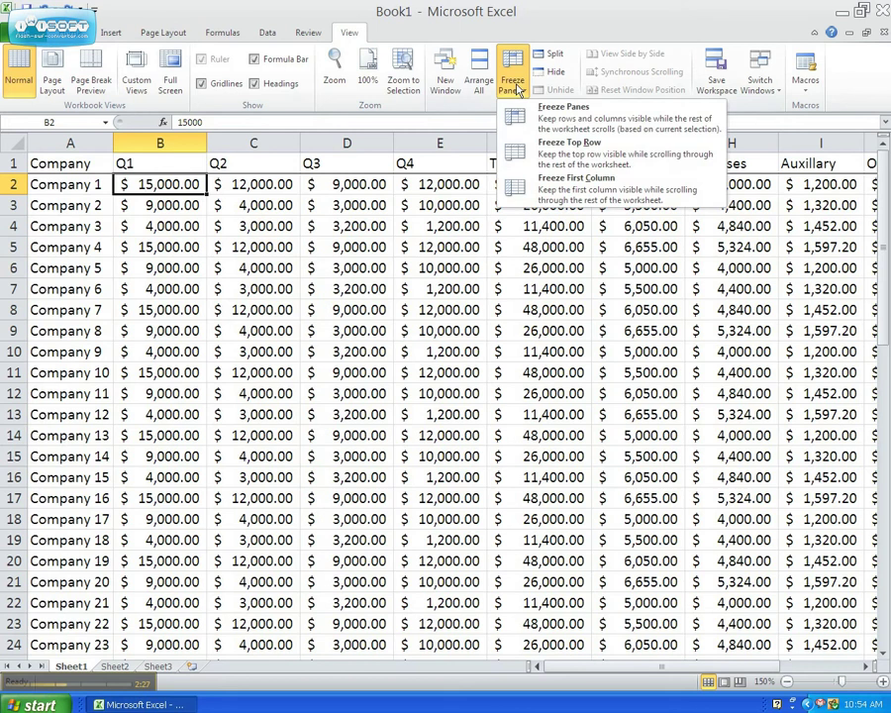
{"action": "left_click", "coordinate": [543, 118]}
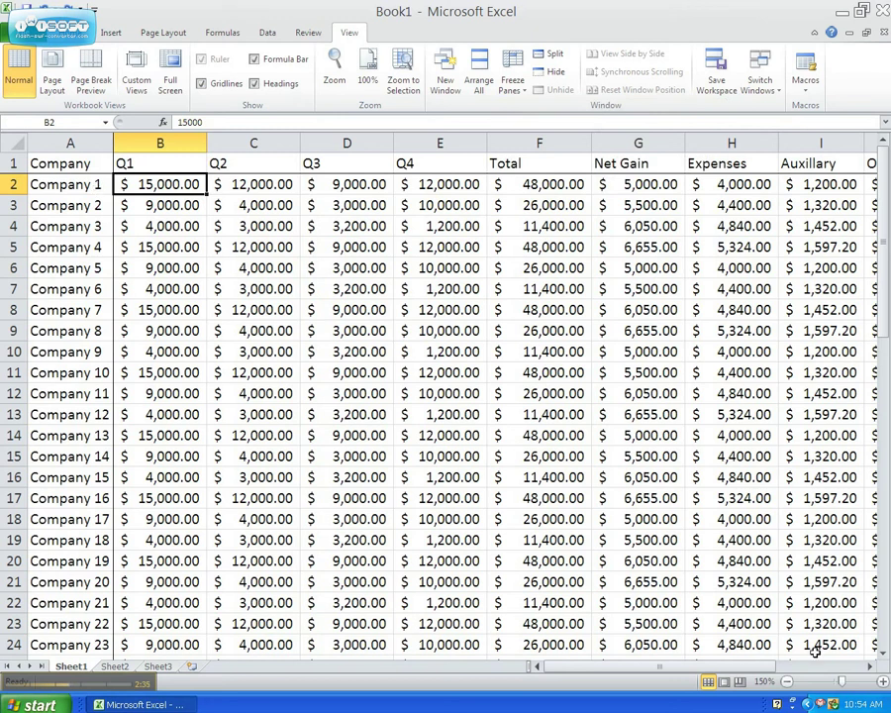
{"action": "left_click_drag", "start_coordinate": [885, 358], "coordinate": [886, 524]}
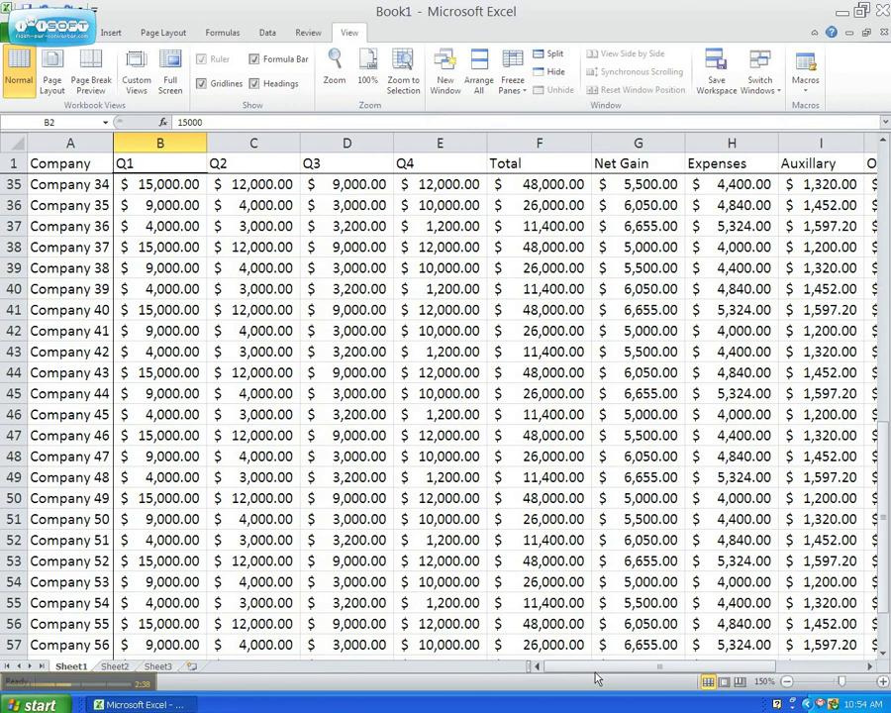
{"action": "left_click_drag", "start_coordinate": [598, 673], "coordinate": [684, 666]}
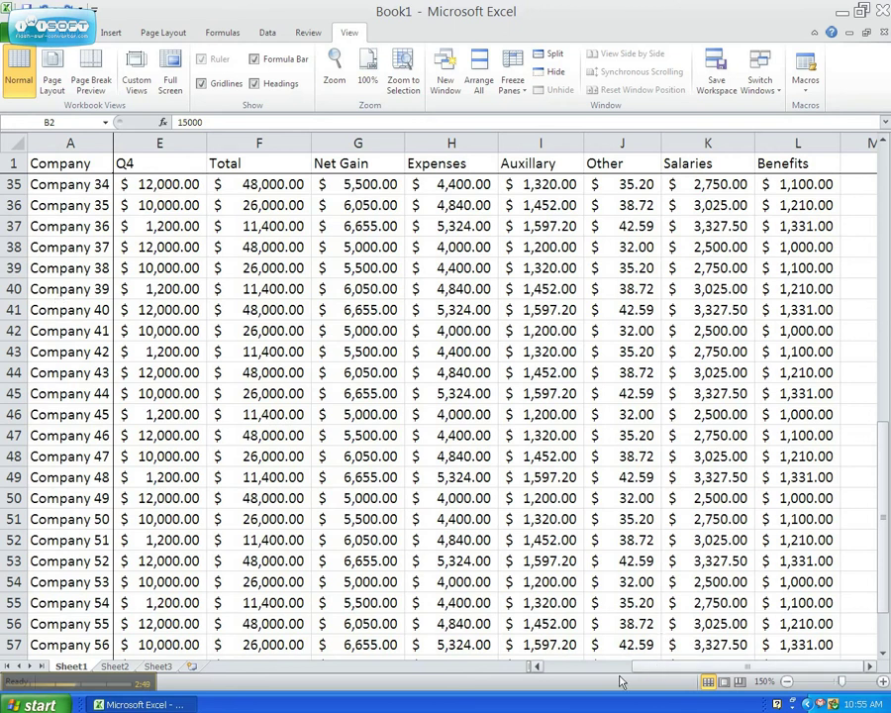
{"action": "left_click_drag", "start_coordinate": [620, 681], "coordinate": [514, 679]}
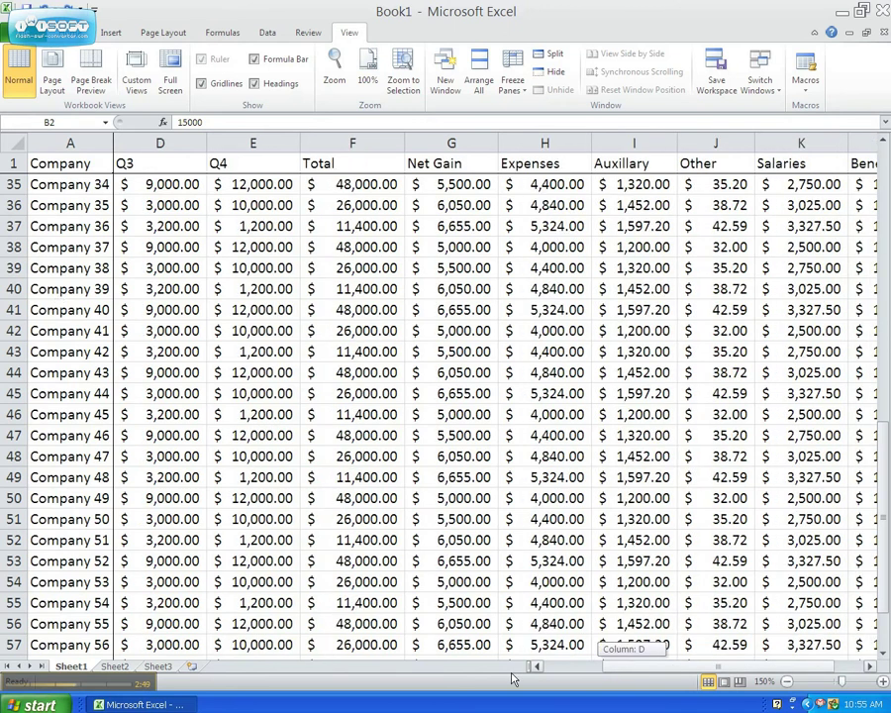
{"action": "key", "text": "ctrl+Home"}
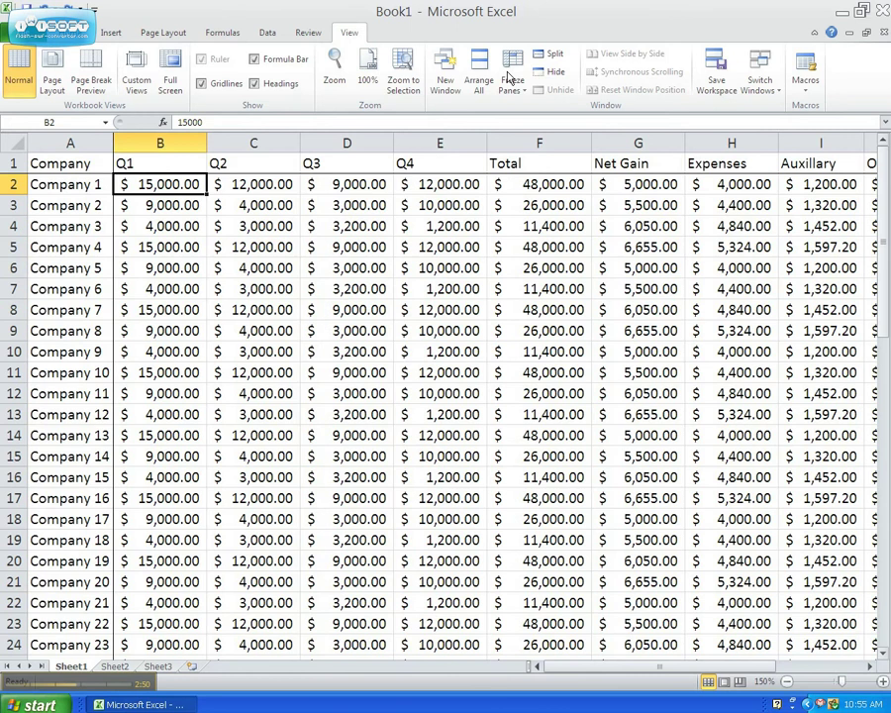
Release the current freeze and freeze the panes at cell E9, locking rows 1 to 8 and columns A to D
{"action": "key", "text": "Right"}
{"action": "key", "text": "Right"}
{"action": "key", "text": "Right"}
{"action": "key", "text": "Down"}
{"action": "key", "text": "Down"}
{"action": "key", "text": "Down"}
{"action": "key", "text": "Down"}
{"action": "key", "text": "Down"}
{"action": "key", "text": "Down"}
{"action": "key", "text": "Down"}
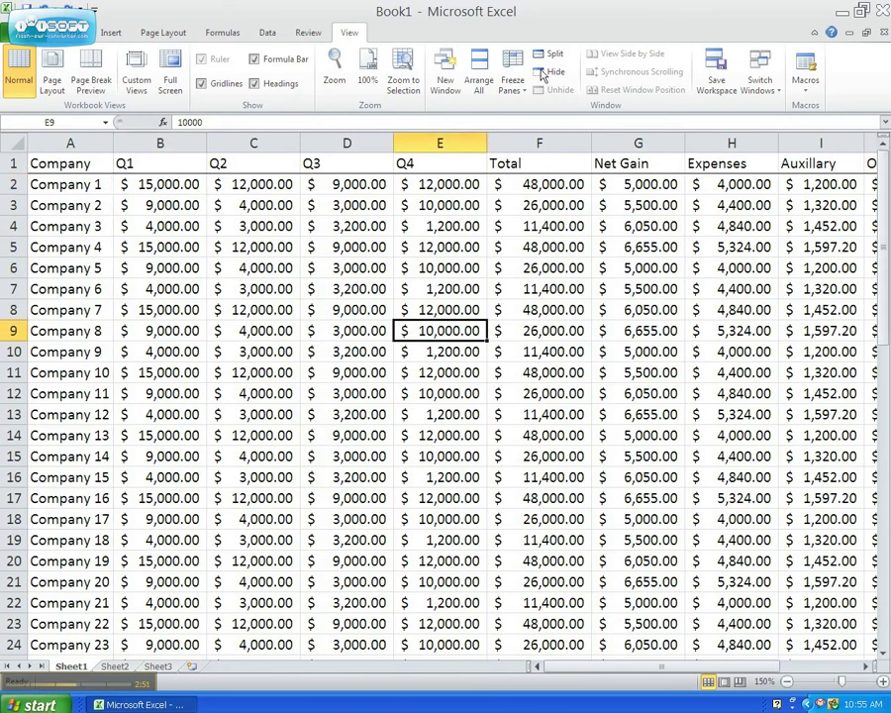
{"action": "left_click", "coordinate": [512, 79]}
{"action": "left_click", "coordinate": [554, 105]}
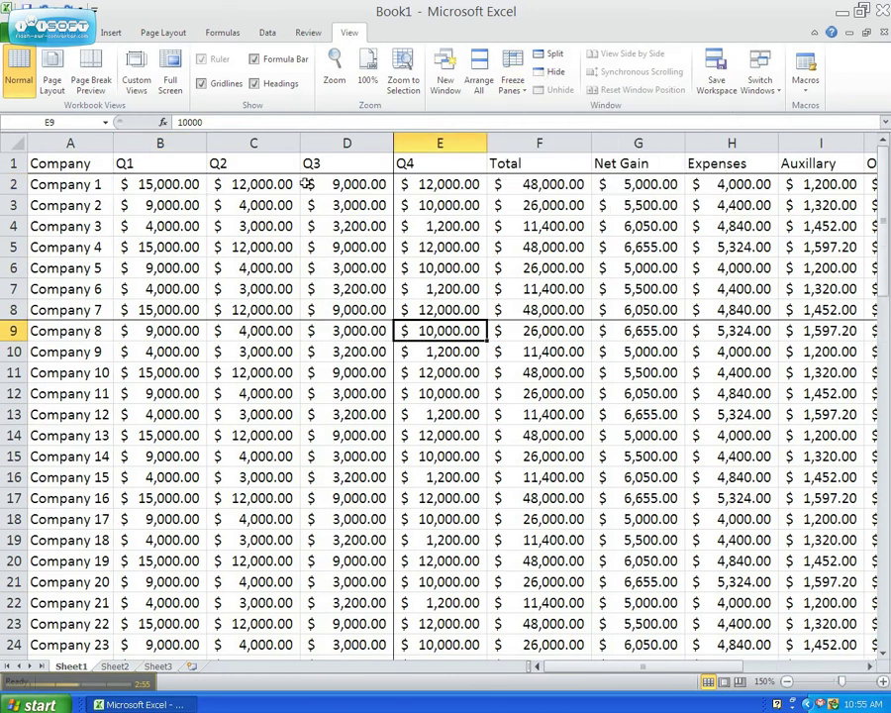
{"action": "scroll", "coordinate": [641, 634], "scroll_direction": "down", "scroll_amount": 3}
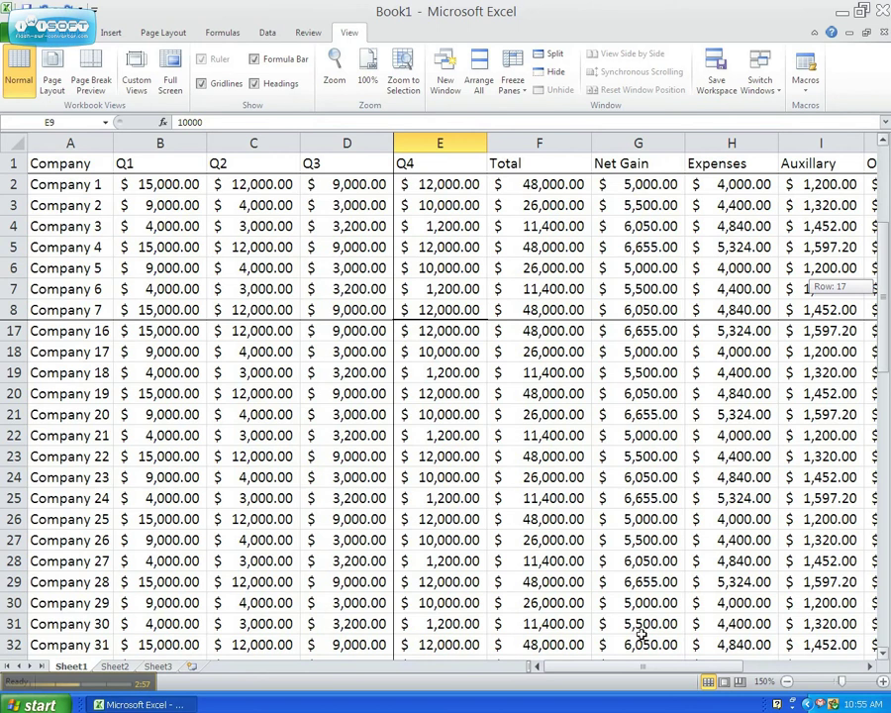
{"action": "scroll", "coordinate": [642, 633], "scroll_direction": "down", "scroll_amount": 2}
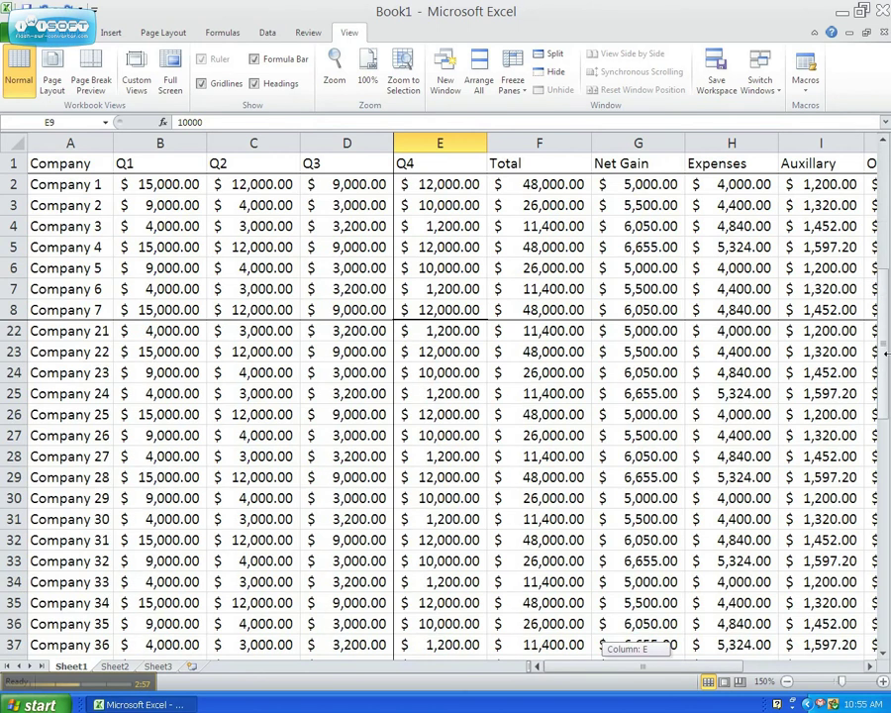
Return to the start of the table and remove the pane freeze set at cell E9
{"action": "scroll", "coordinate": [148, 227], "scroll_direction": "up", "scroll_amount": 5}
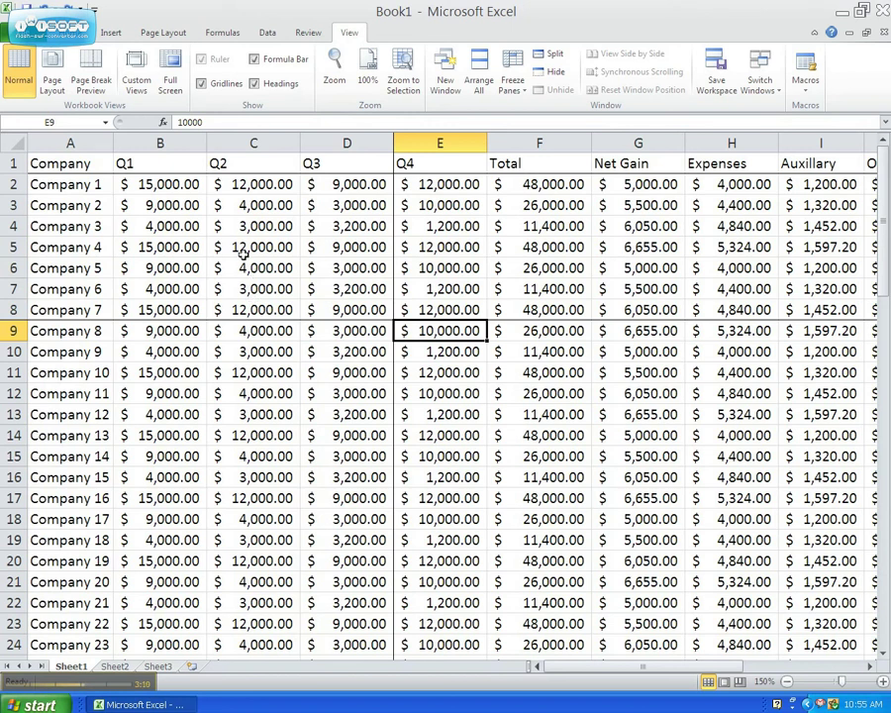
{"action": "left_click", "coordinate": [511, 87]}
{"action": "left_click", "coordinate": [559, 111]}
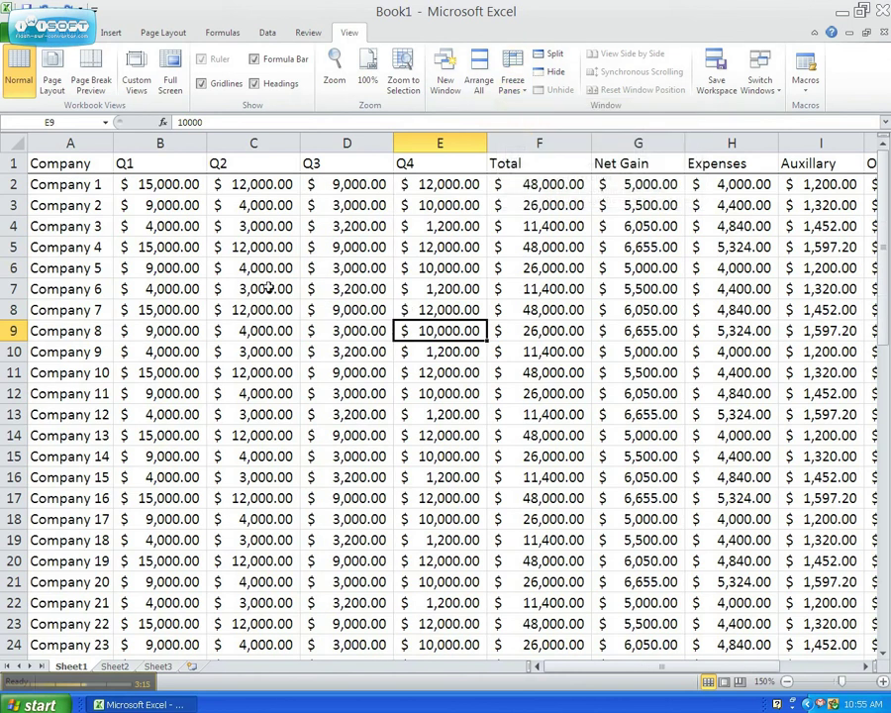
Hide columns B through F, covering Q1 to Q4 and Total, so that Net Gain sits beside the Company column
{"action": "left_click", "coordinate": [181, 141]}
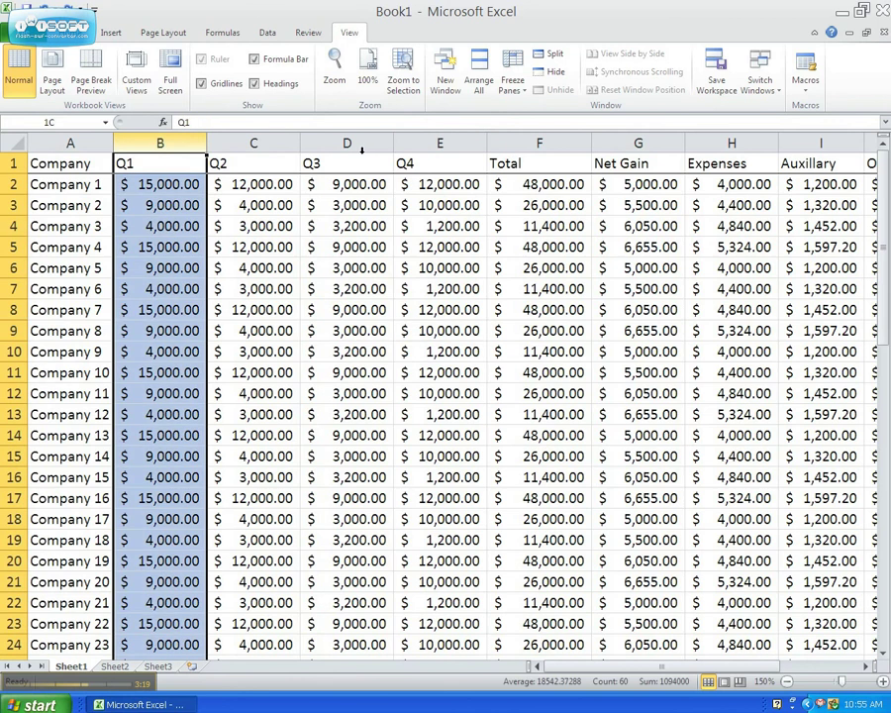
{"action": "left_click_drag", "start_coordinate": [362, 148], "coordinate": [530, 142]}
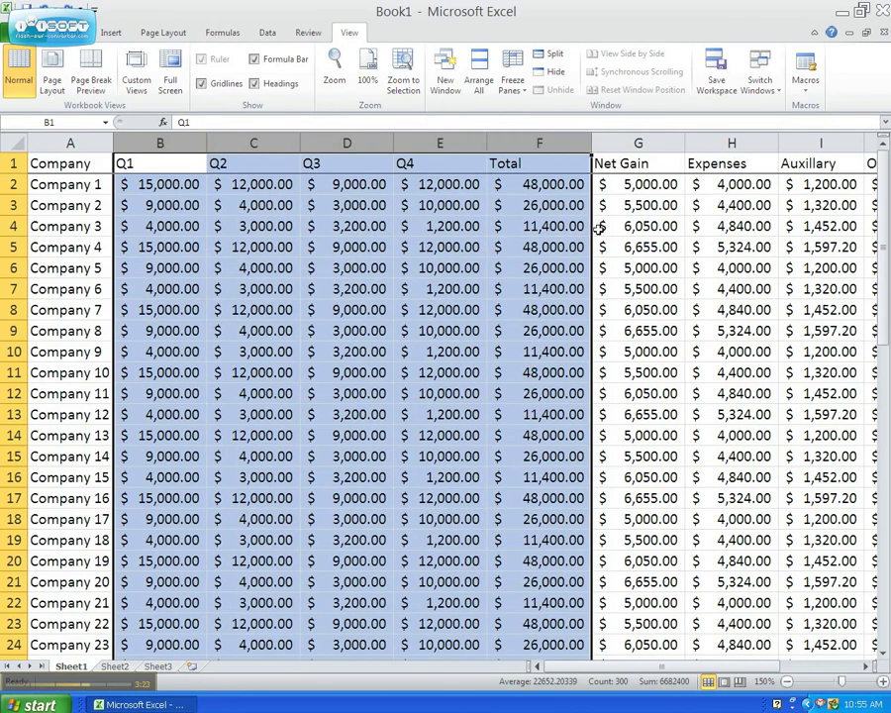
{"action": "right_click", "coordinate": [419, 146]}
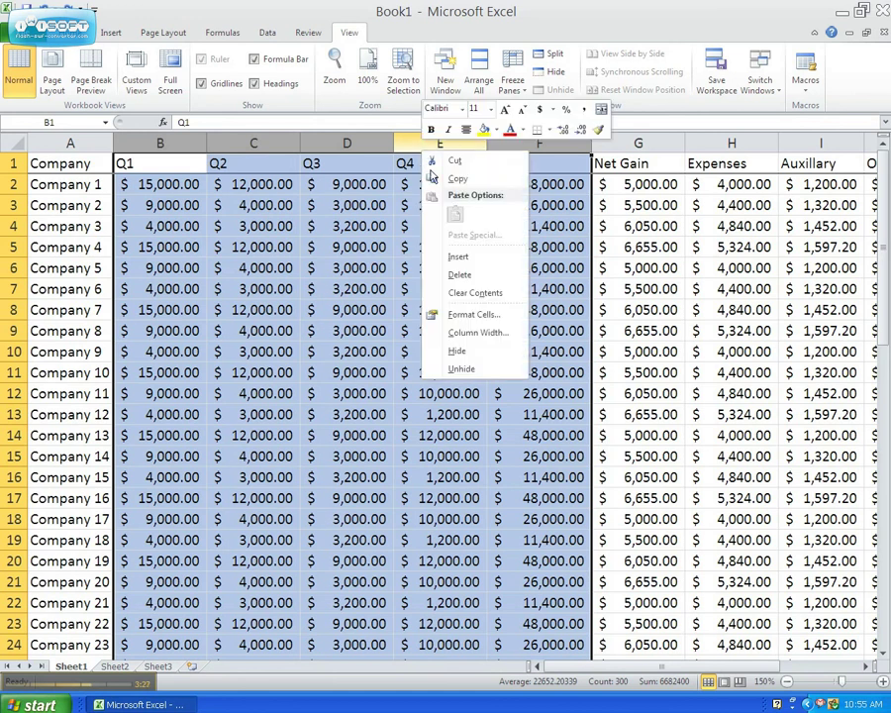
{"action": "left_click", "coordinate": [485, 354]}
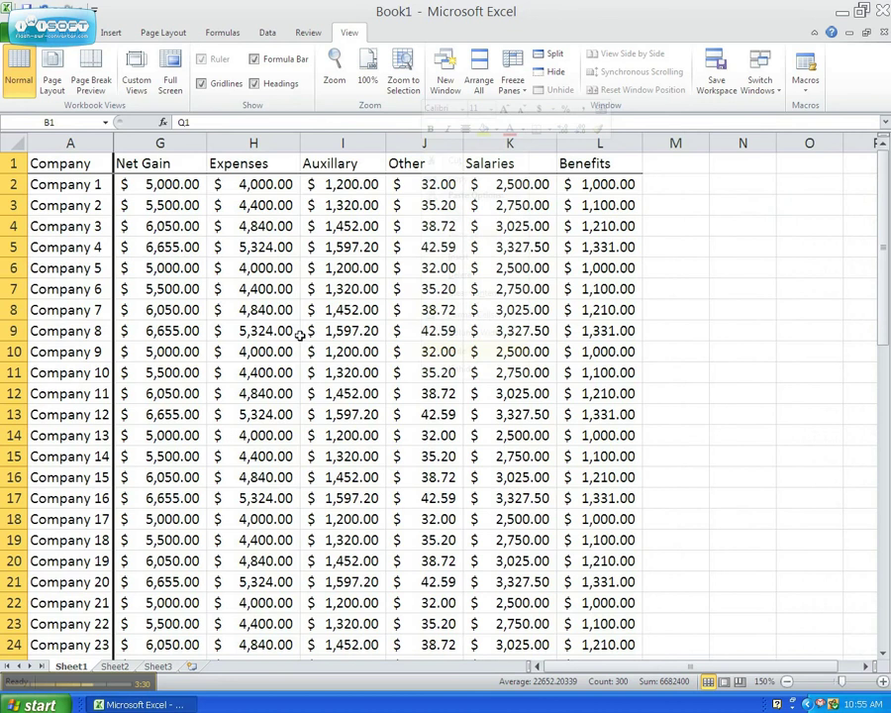
{"action": "left_click", "coordinate": [285, 334]}
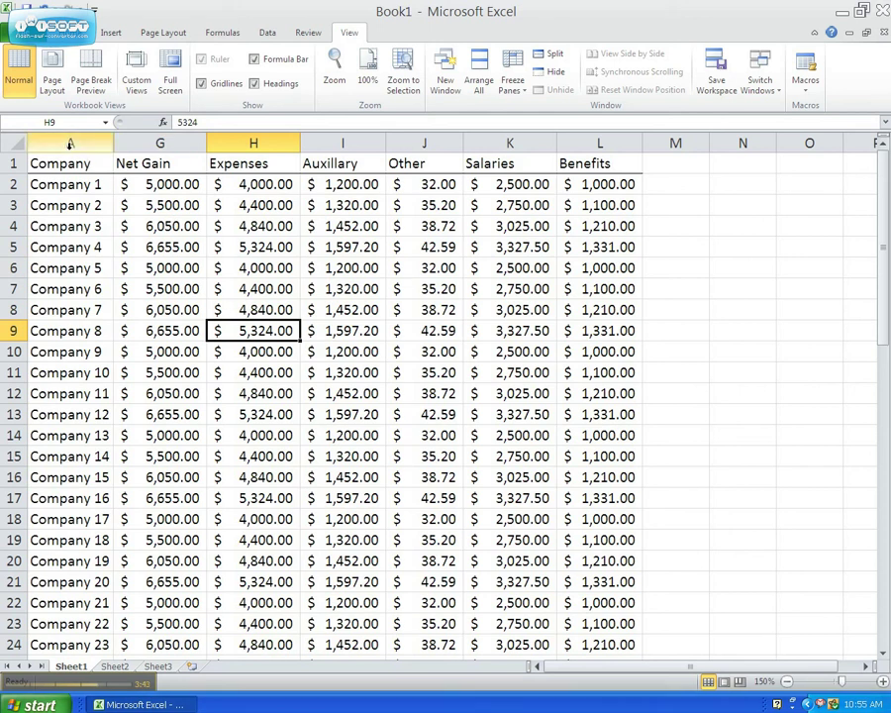
Unhide the hidden columns between Company and Net Gain, and clear the column selection
{"action": "left_click_drag", "start_coordinate": [70, 144], "coordinate": [160, 145]}
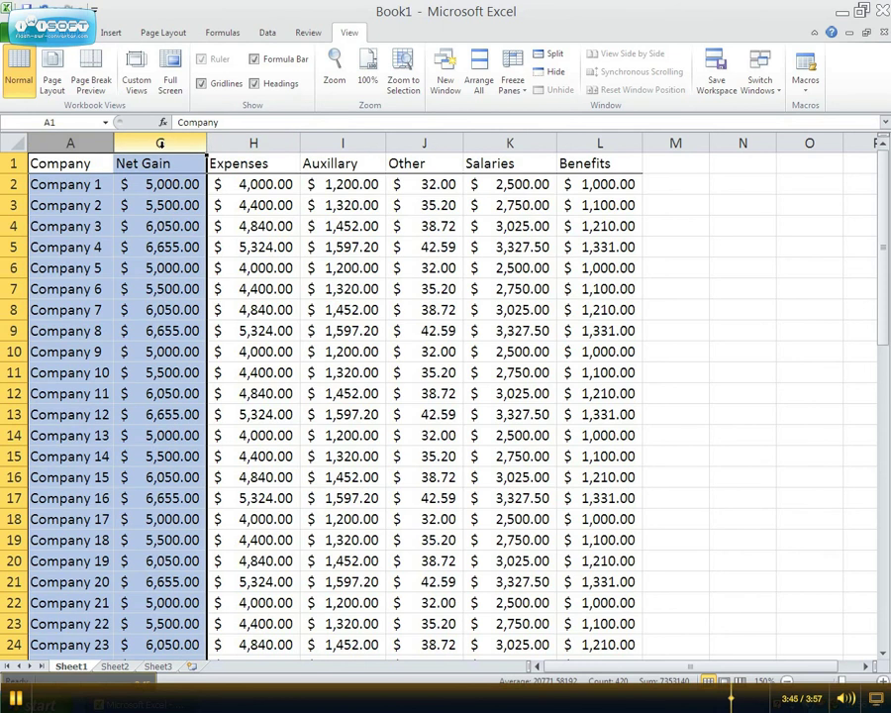
{"action": "right_click", "coordinate": [162, 149]}
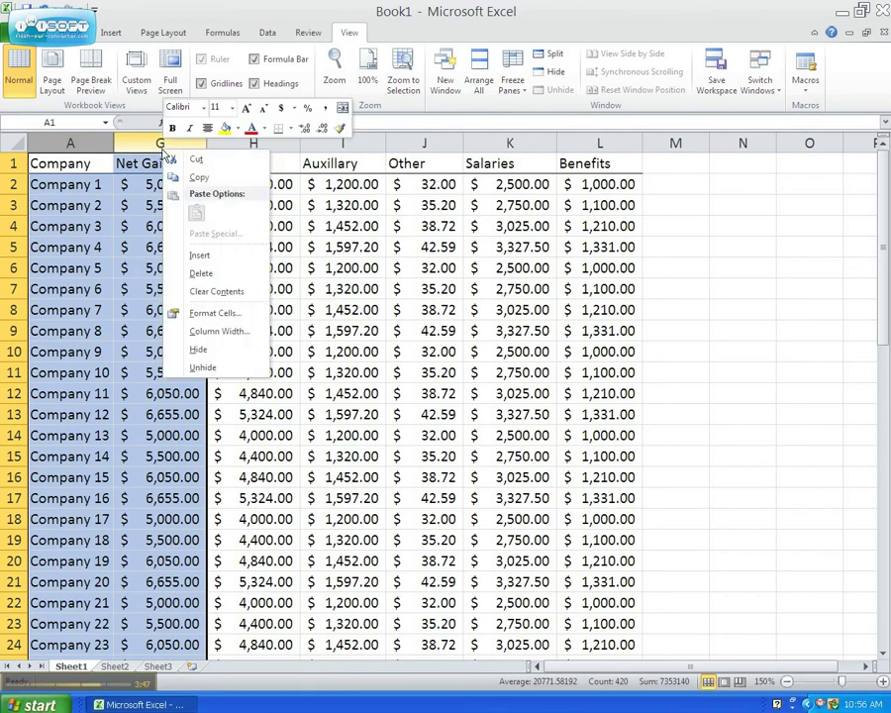
{"action": "left_click", "coordinate": [203, 368]}
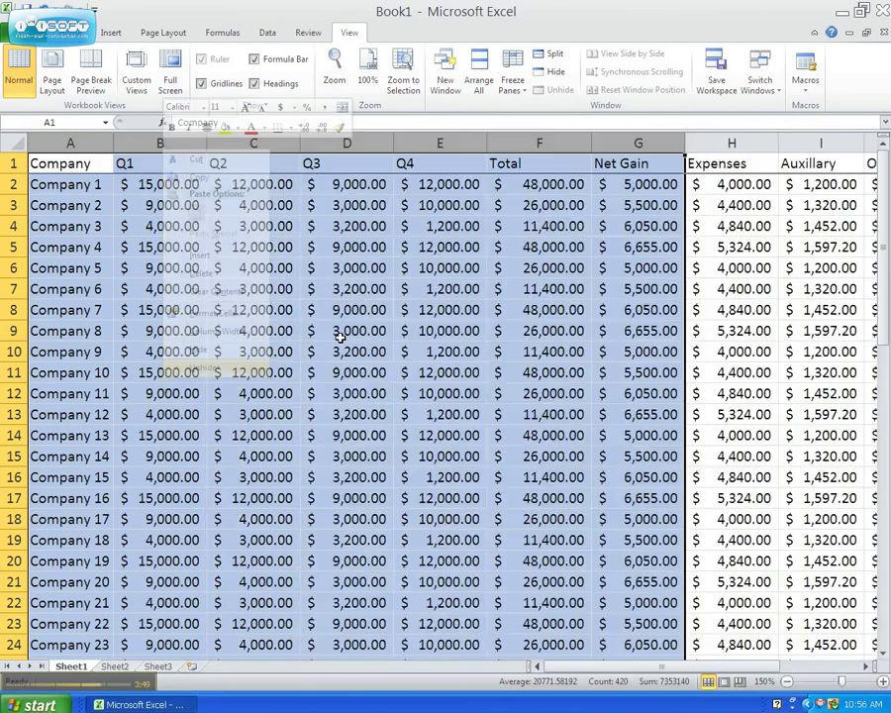
{"action": "left_click", "coordinate": [339, 337]}
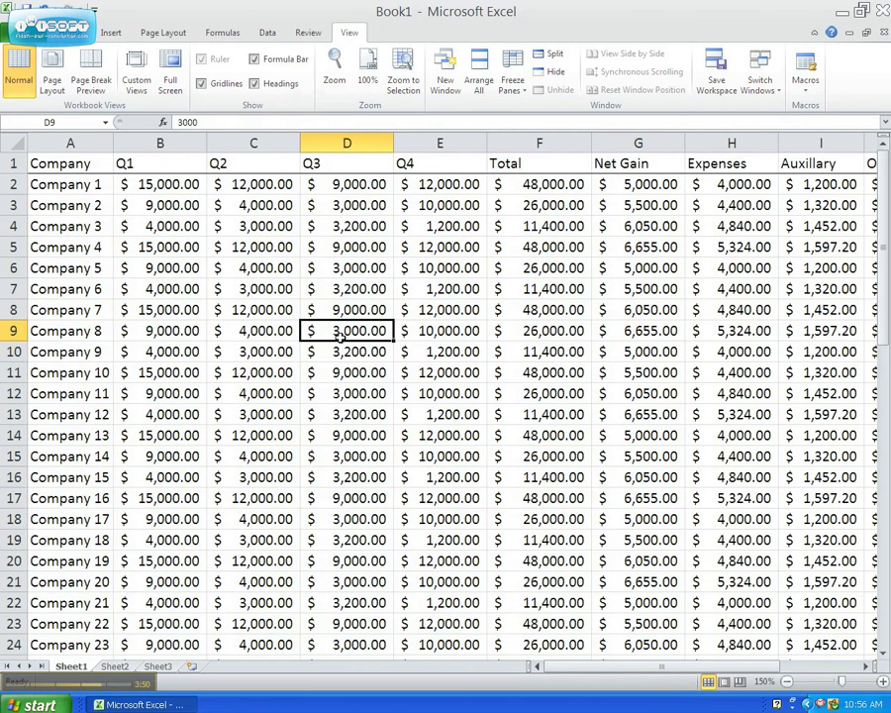